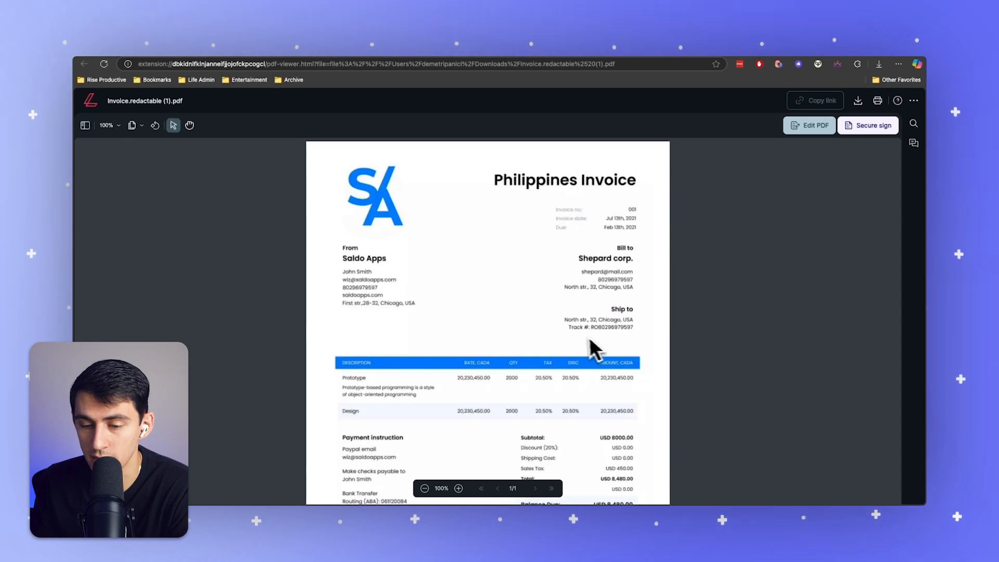
Step: Copy the hidden text beneath the Ship to tracking number and paste it into the browser's address bar to read it
{"action": "left_click_drag", "start_coordinate": [570, 339], "coordinate": [641, 343]}
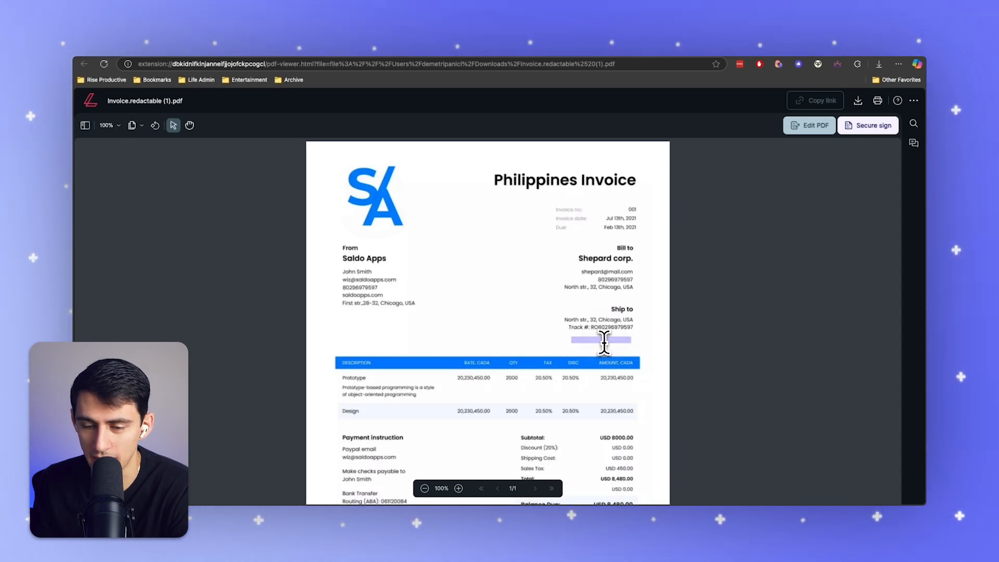
{"action": "left_click", "coordinate": [601, 342]}
{"action": "left_click_drag", "start_coordinate": [572, 342], "coordinate": [652, 338]}
{"action": "left_click", "coordinate": [611, 344]}
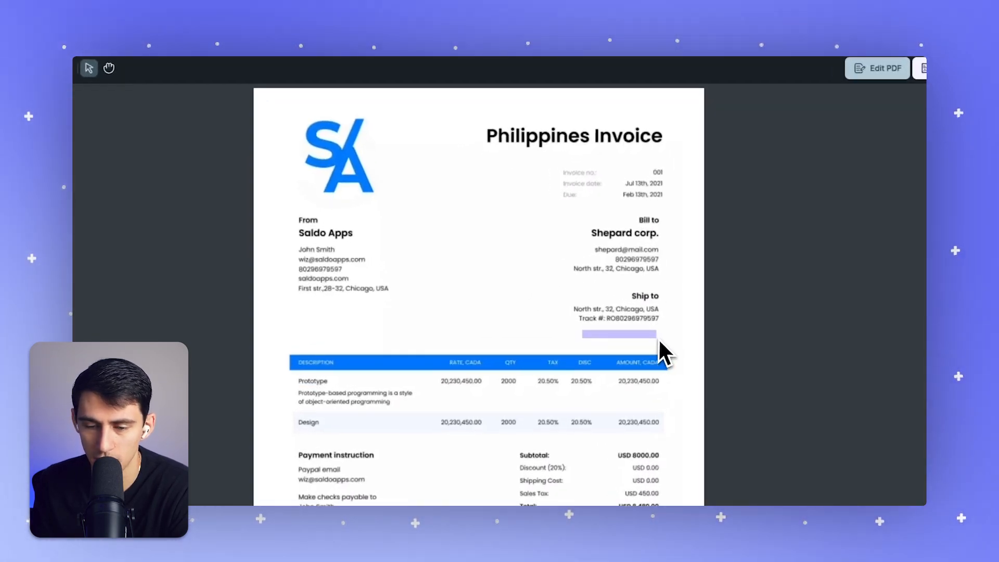
{"action": "triple_click", "coordinate": [631, 338]}
{"action": "left_click", "coordinate": [592, 338]}
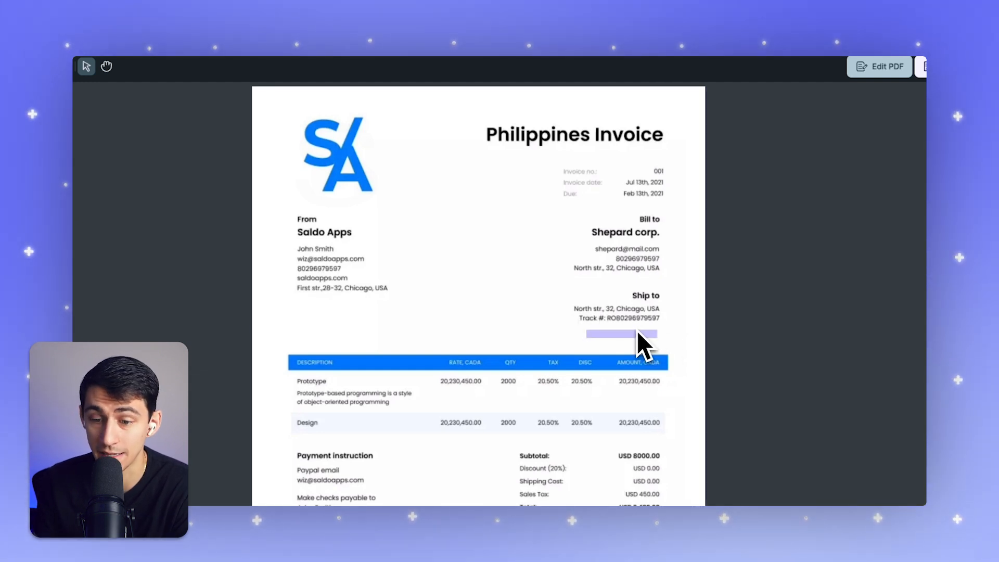
{"action": "triple_click", "coordinate": [632, 334]}
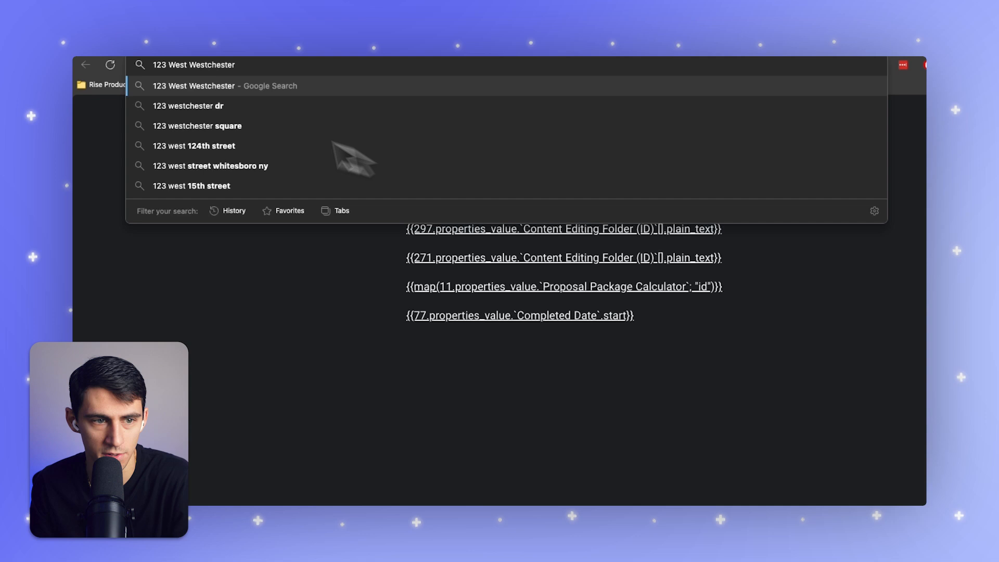
{"action": "left_click", "coordinate": [155, 68]}
{"action": "left_click", "coordinate": [280, 67]}
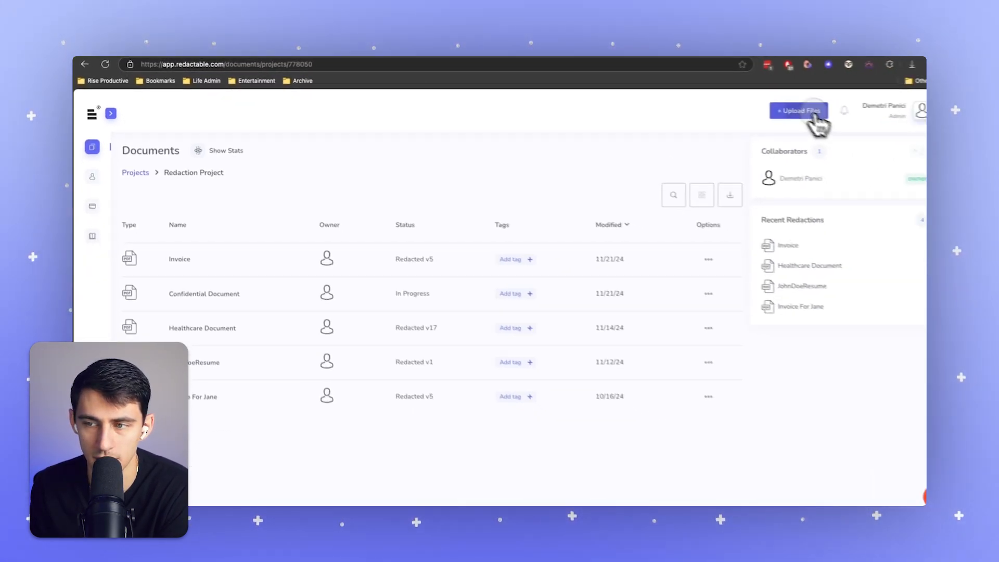
Step: Upload Invoice.redactable(1).pdf to the Redaction Project and run the automatic redaction suggestions on it
{"action": "left_click", "coordinate": [800, 107]}
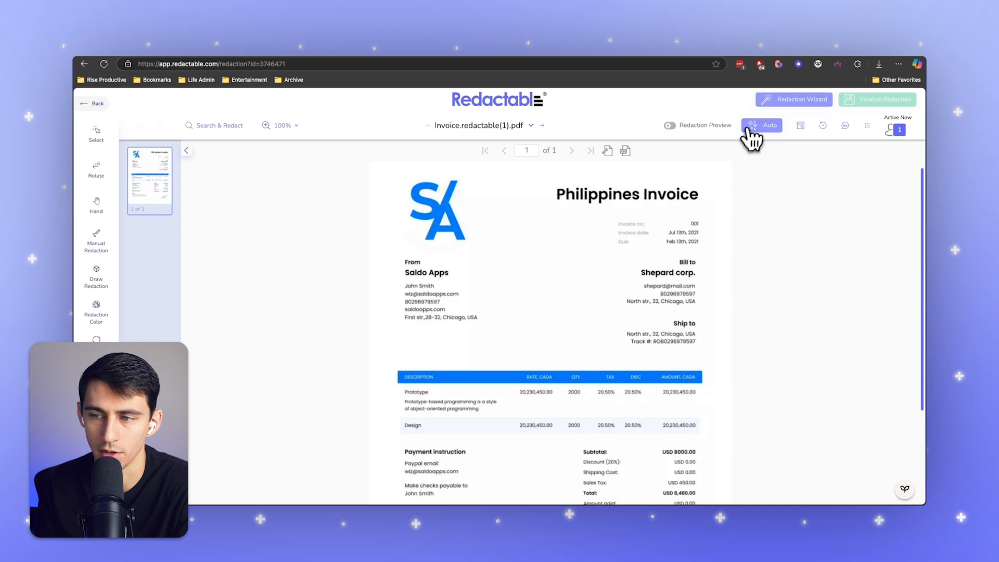
{"action": "left_click", "coordinate": [756, 127]}
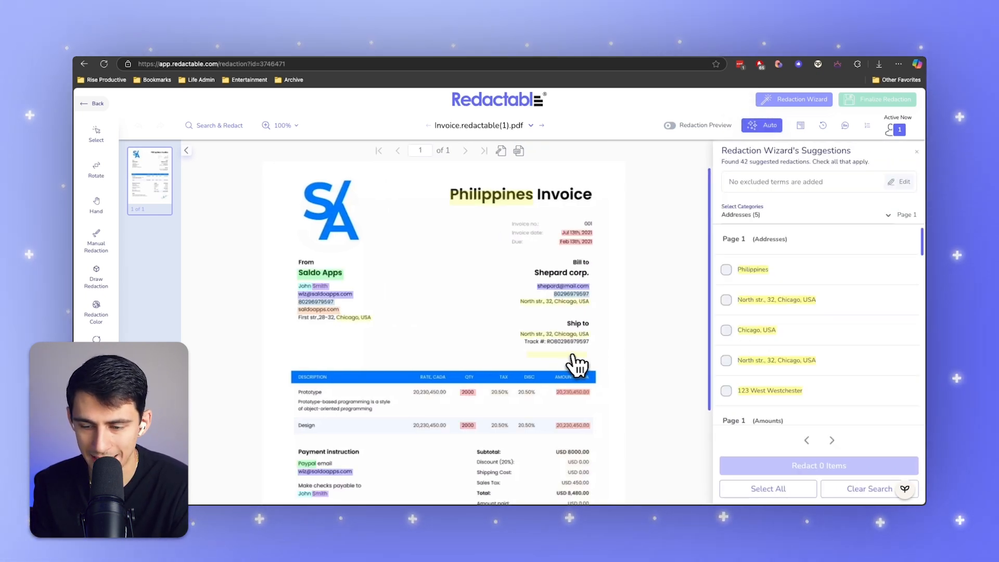
Step: Redact the suggested address that is hidden beneath the Ship to tracking number
{"action": "left_click", "coordinate": [726, 391]}
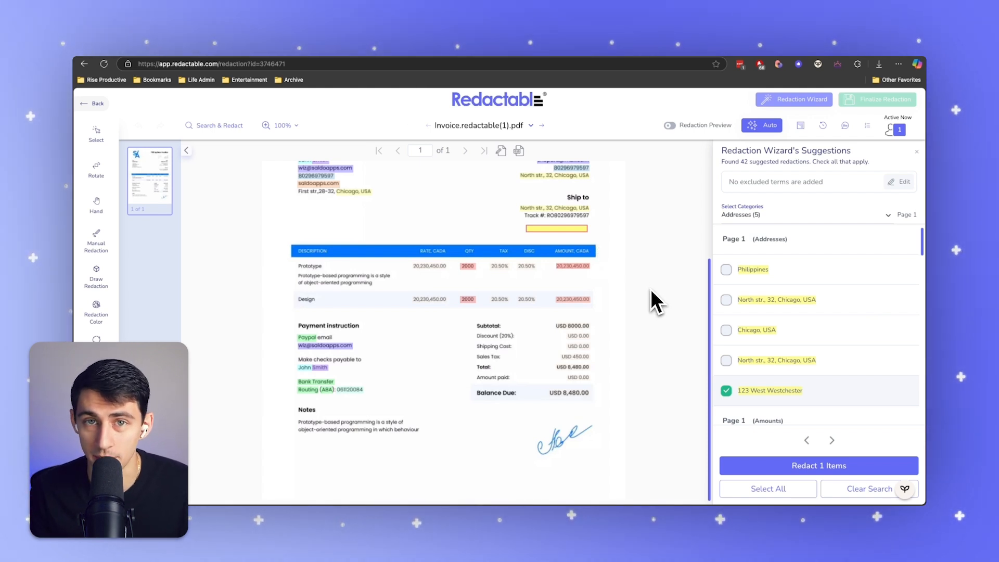
{"action": "scroll", "coordinate": [588, 326], "scroll_direction": "up", "scroll_amount": 1}
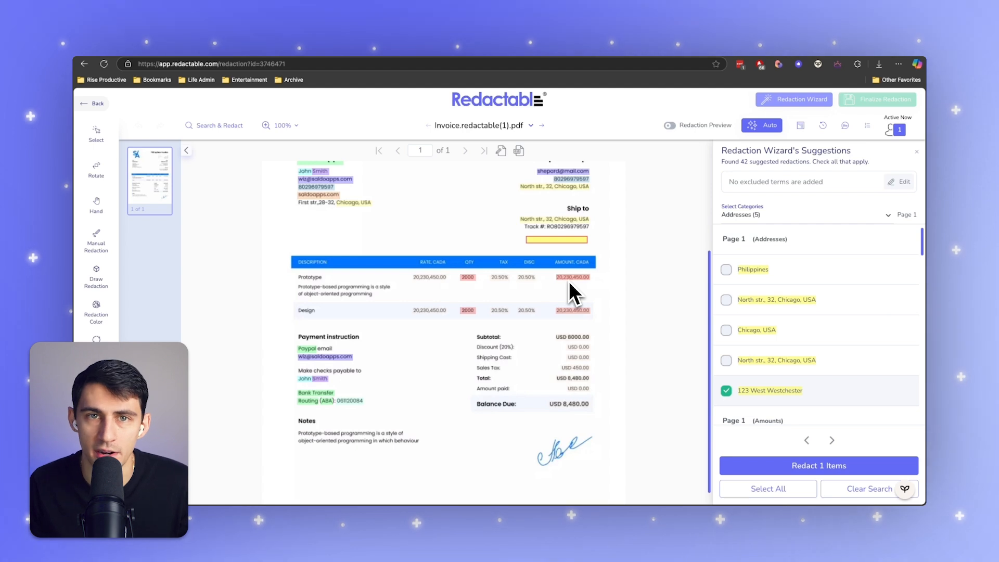
{"action": "left_click", "coordinate": [790, 465]}
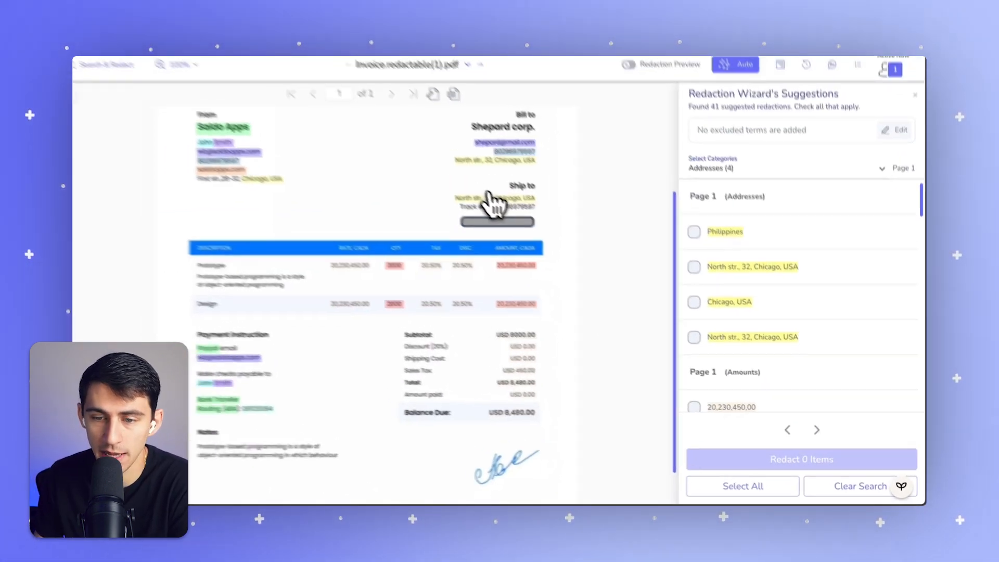
Step: Select all four remaining address suggestions on page 1 for redaction, starting with Philippines
{"action": "scroll", "coordinate": [529, 181], "scroll_direction": "up", "scroll_amount": 1}
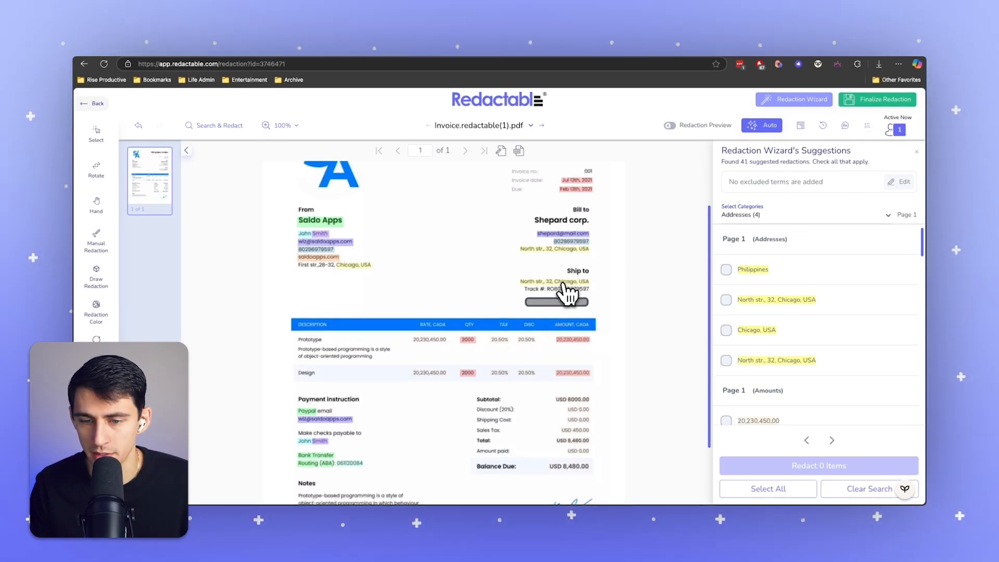
{"action": "scroll", "coordinate": [567, 294], "scroll_direction": "up", "scroll_amount": 1}
{"action": "scroll", "coordinate": [624, 244], "scroll_direction": "down", "scroll_amount": 1}
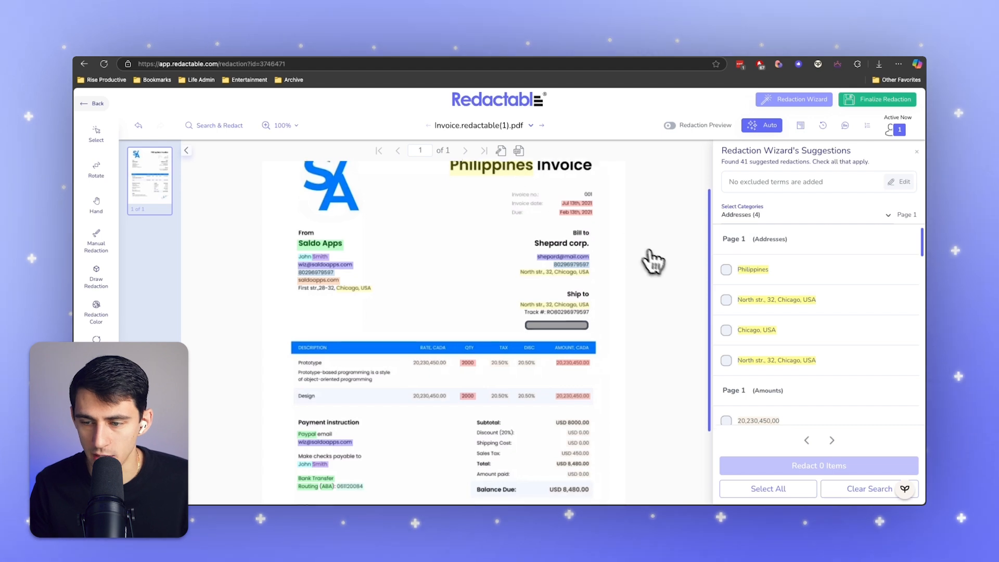
{"action": "scroll", "coordinate": [760, 300], "scroll_direction": "down", "scroll_amount": 5}
{"action": "scroll", "coordinate": [758, 304], "scroll_direction": "up", "scroll_amount": 5}
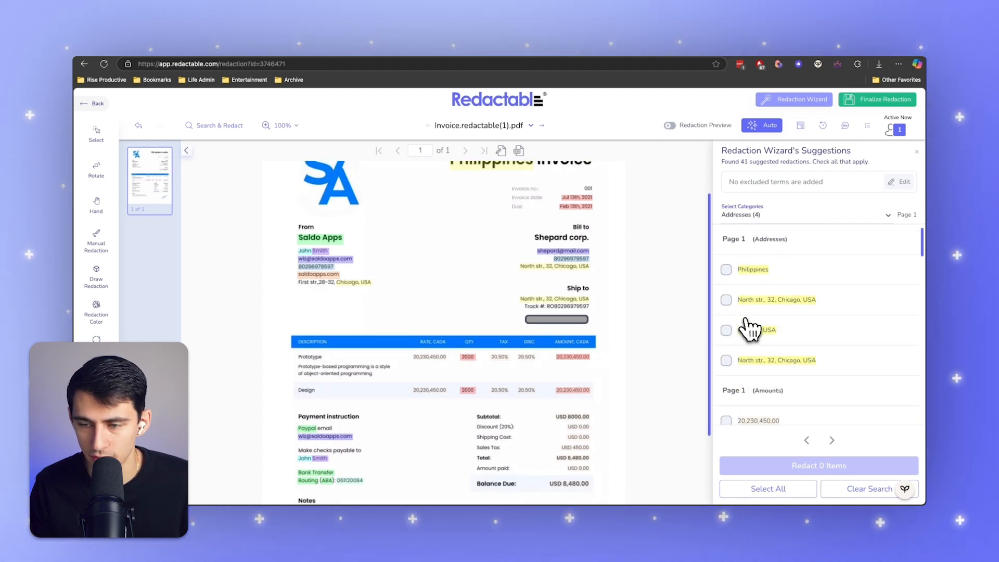
{"action": "scroll", "coordinate": [801, 343], "scroll_direction": "down", "scroll_amount": 5}
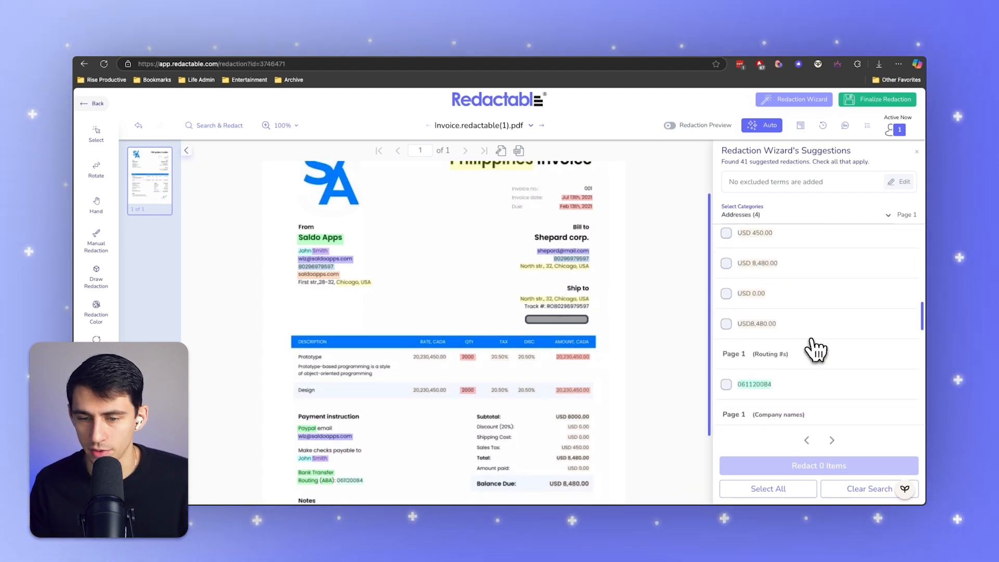
{"action": "scroll", "coordinate": [808, 351], "scroll_direction": "up", "scroll_amount": 5}
{"action": "left_click", "coordinate": [726, 269]}
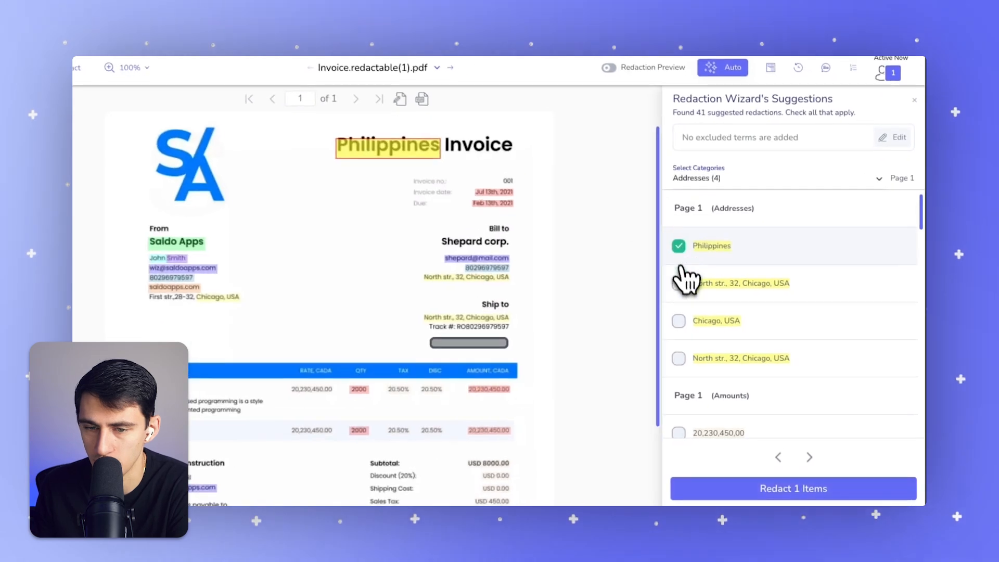
{"action": "left_click", "coordinate": [726, 299]}
{"action": "left_click", "coordinate": [677, 319]}
{"action": "left_click", "coordinate": [675, 358]}
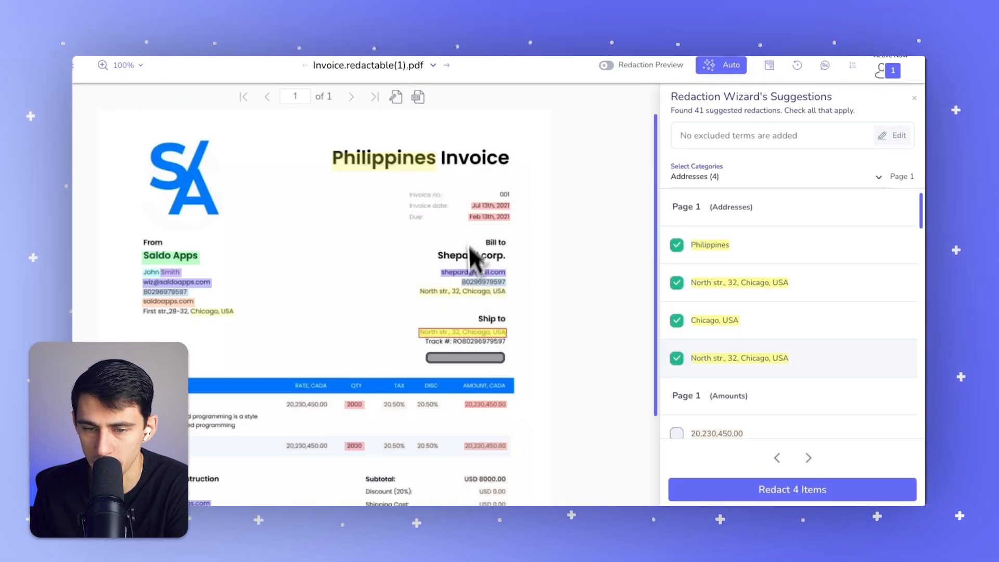
Step: Select the 20,230,450.00 and 20.50% suggestions in the Amounts category for redaction
{"action": "scroll", "coordinate": [727, 381], "scroll_direction": "down", "scroll_amount": 2}
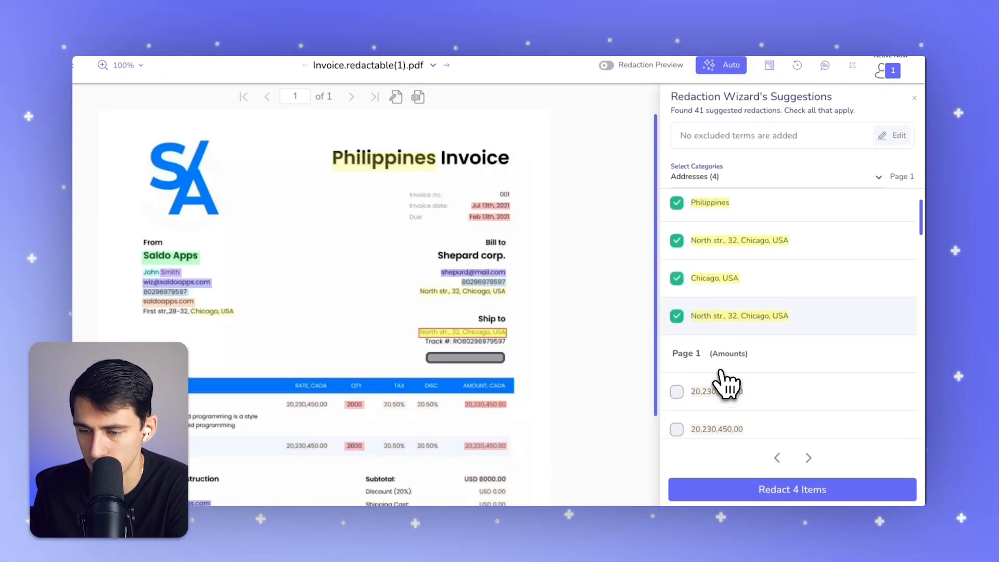
{"action": "left_click", "coordinate": [676, 390]}
{"action": "left_click", "coordinate": [672, 412]}
{"action": "scroll", "coordinate": [697, 414], "scroll_direction": "down", "scroll_amount": 3}
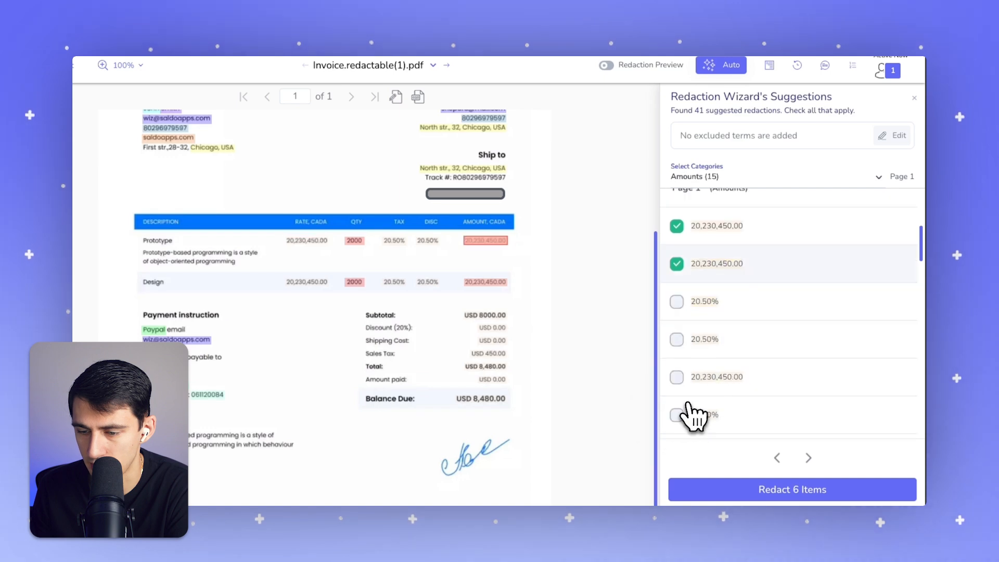
{"action": "left_click", "coordinate": [679, 339]}
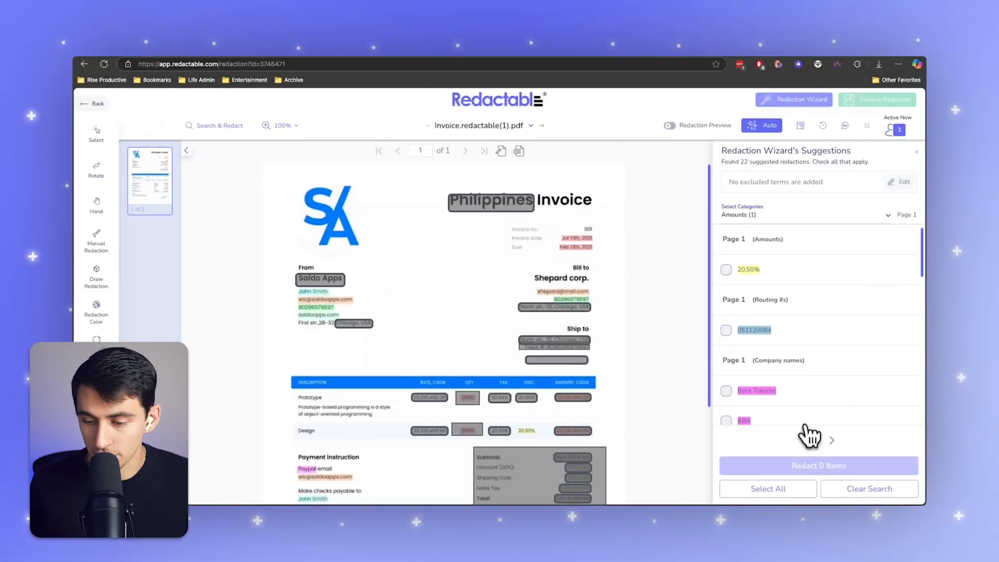
Step: Select all remaining wizard suggestions at once and redact them
{"action": "left_click", "coordinate": [767, 490]}
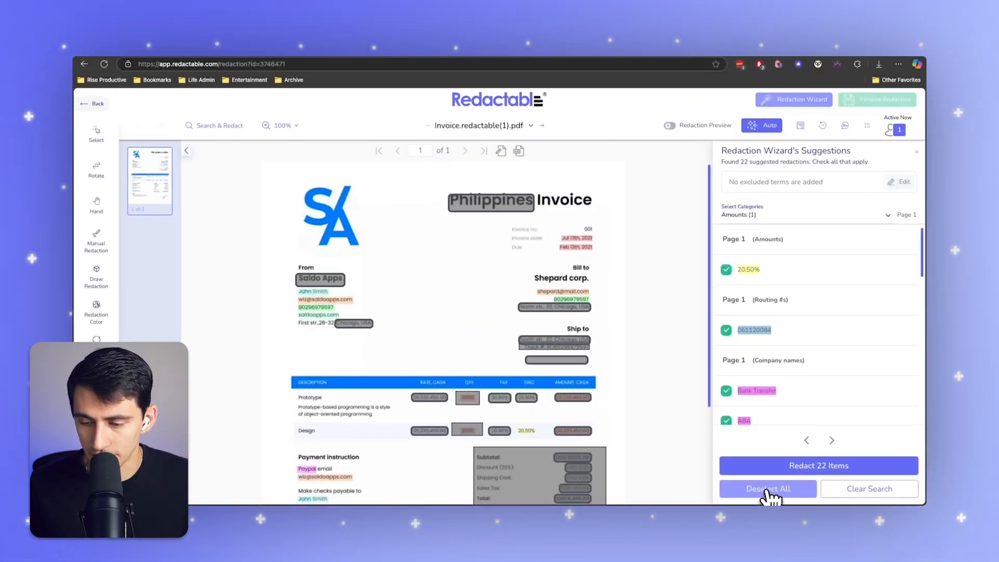
{"action": "left_click", "coordinate": [859, 468]}
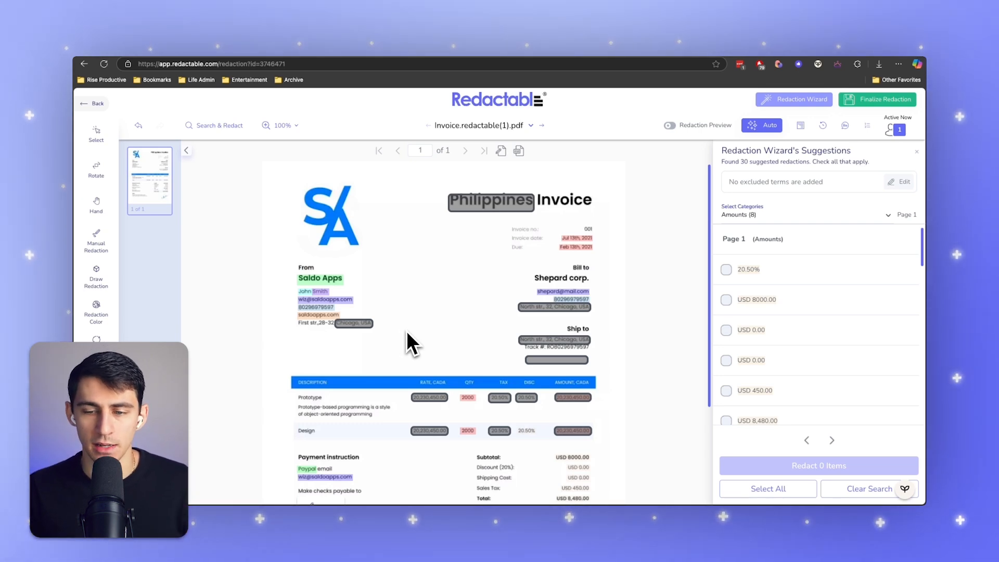
Step: Bring the automatic suggestions back up and redact the company name Saldo Apps in the From block on the page
{"action": "left_click", "coordinate": [765, 125]}
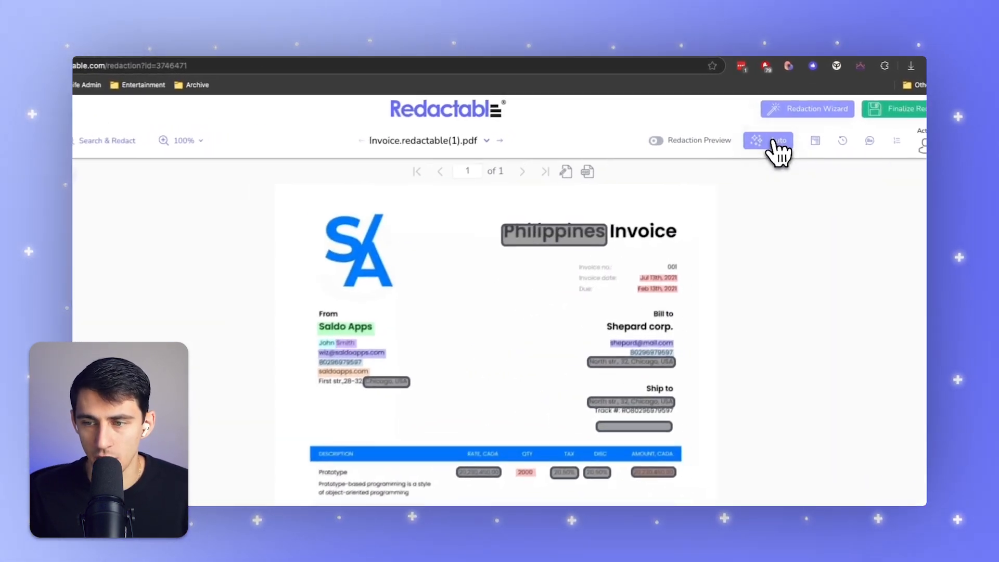
{"action": "left_click", "coordinate": [775, 143]}
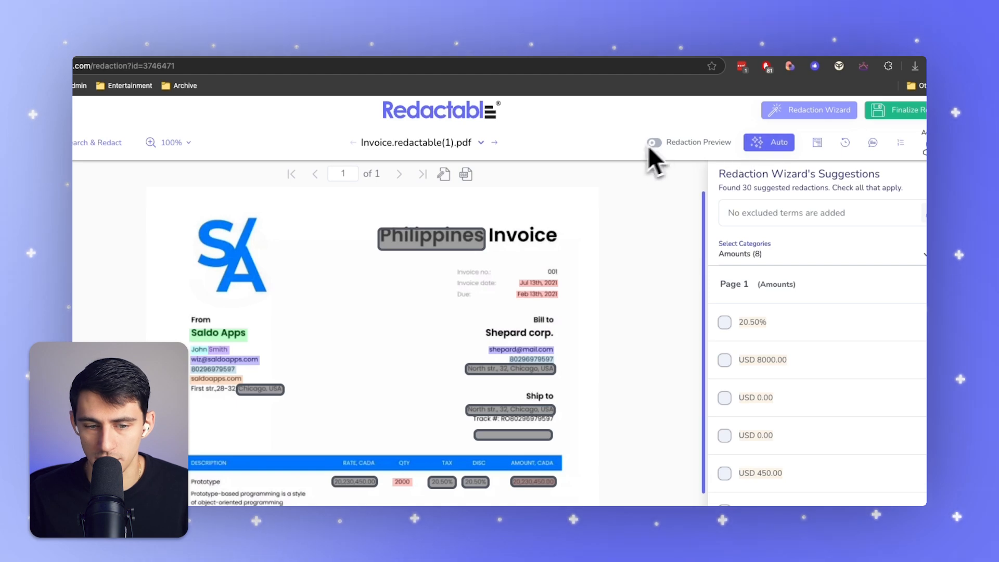
{"action": "mouse_move", "coordinate": [213, 338]}
{"action": "left_click", "coordinate": [216, 319]}
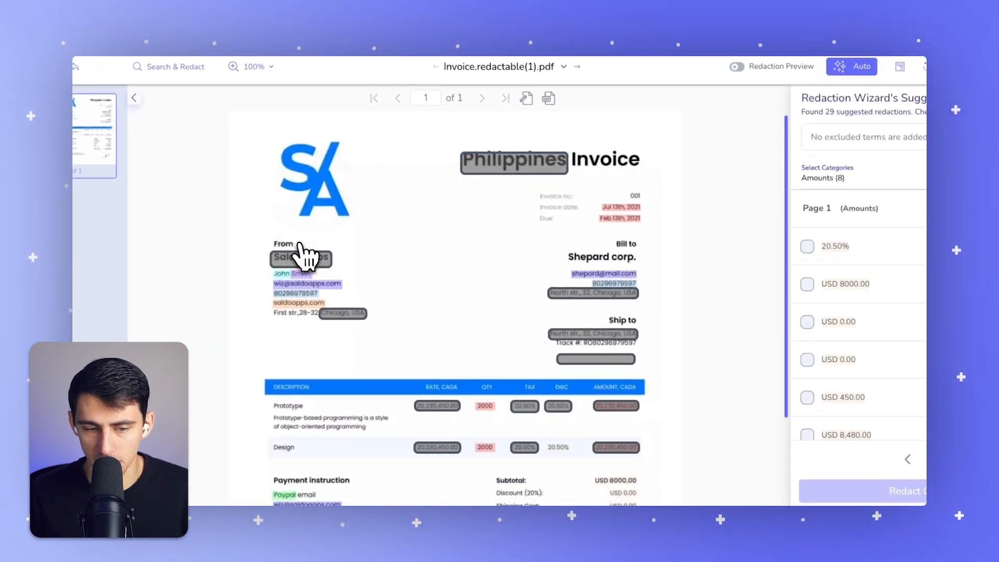
Step: Redact each highlighted amount in the invoice's totals section on the page, from Subtotal through Balance Due
{"action": "mouse_move", "coordinate": [625, 211]}
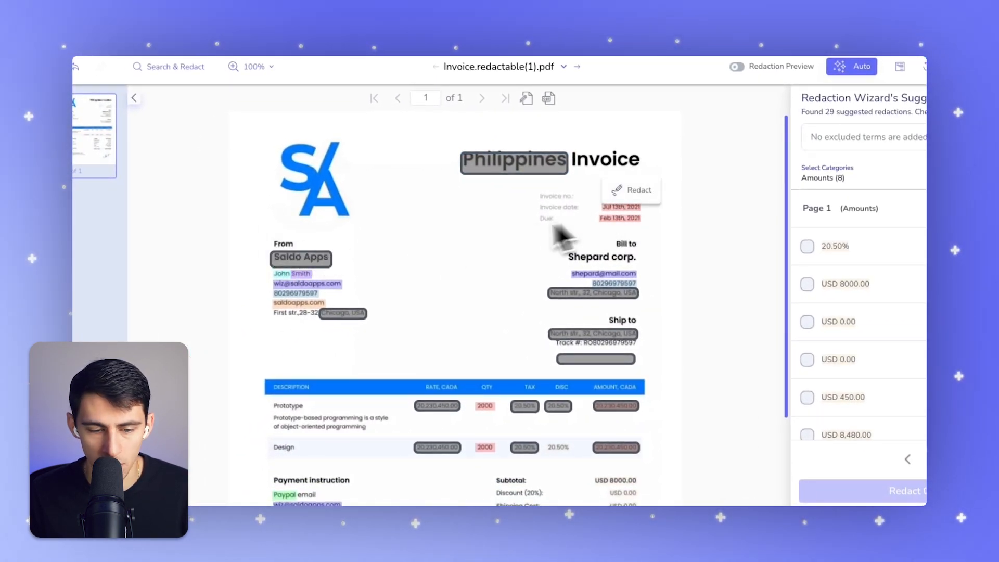
{"action": "scroll", "coordinate": [485, 267], "scroll_direction": "down", "scroll_amount": 3}
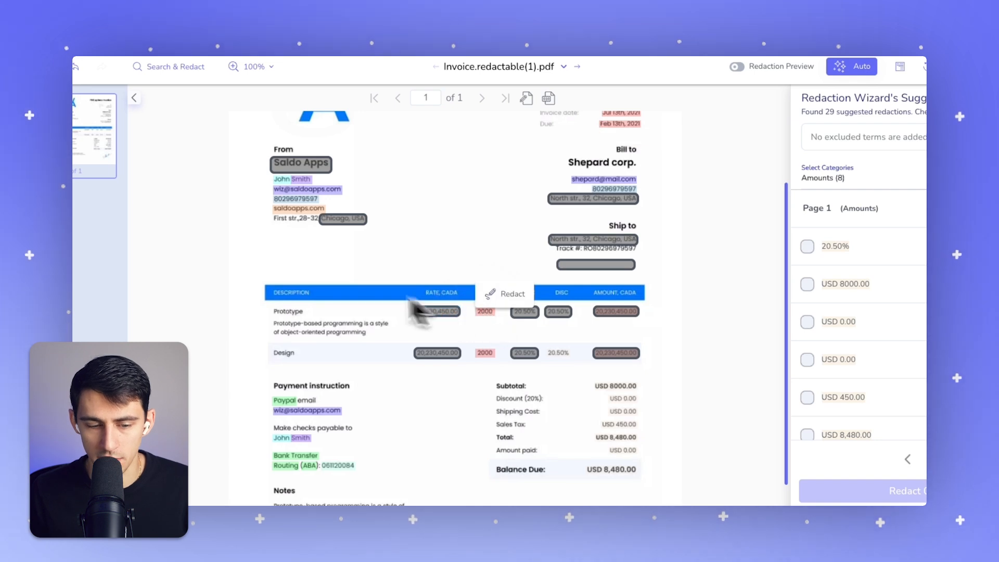
{"action": "left_click", "coordinate": [626, 388]}
{"action": "left_click", "coordinate": [611, 468]}
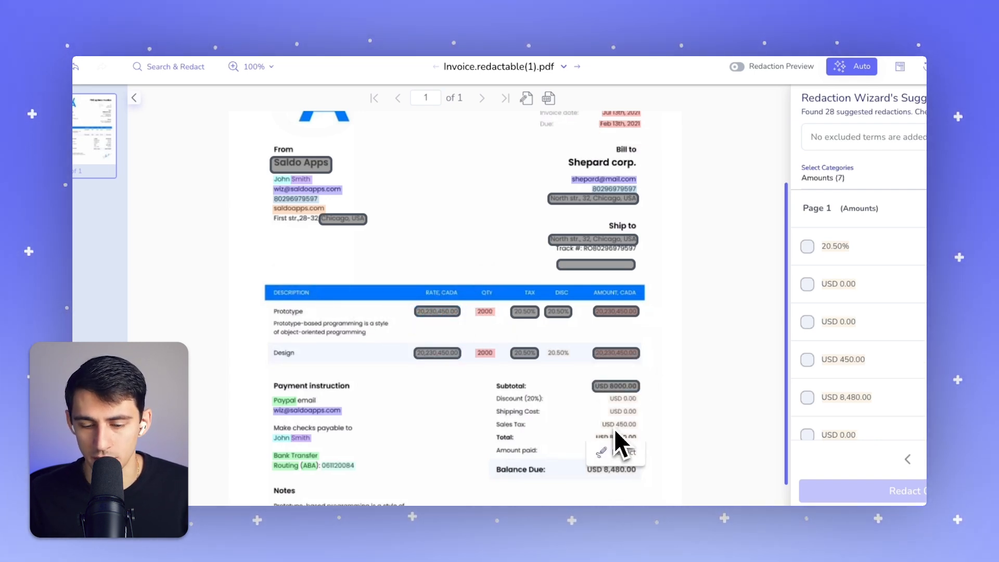
{"action": "left_click", "coordinate": [620, 422]}
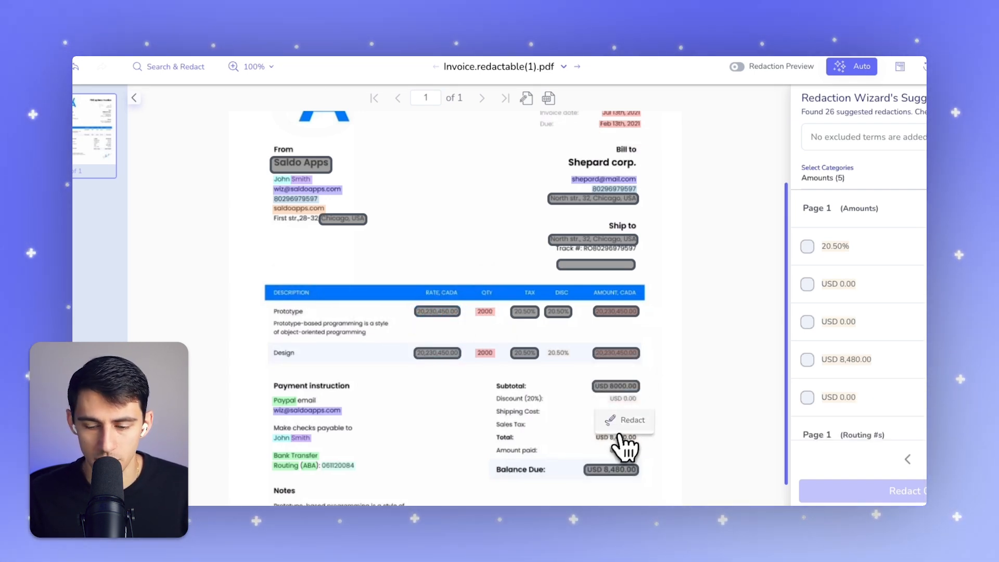
{"action": "left_click", "coordinate": [620, 437]}
{"action": "left_click", "coordinate": [624, 399]}
{"action": "left_click", "coordinate": [623, 450]}
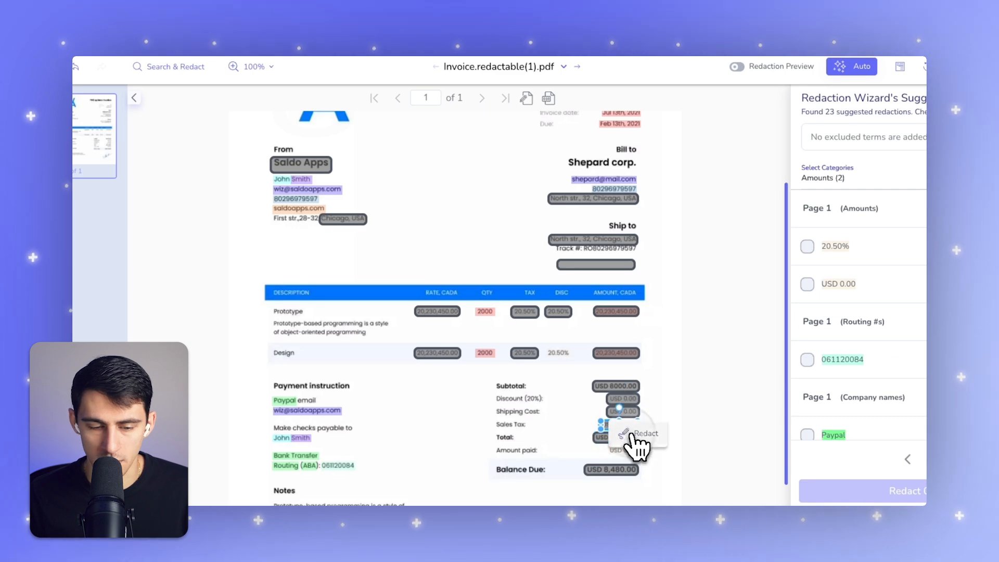
{"action": "left_click", "coordinate": [622, 411]}
Step: Use Draw Redaction to cover both QTY values in the item table and the whole totals block with redaction areas
{"action": "scroll", "coordinate": [575, 357], "scroll_direction": "down", "scroll_amount": 2}
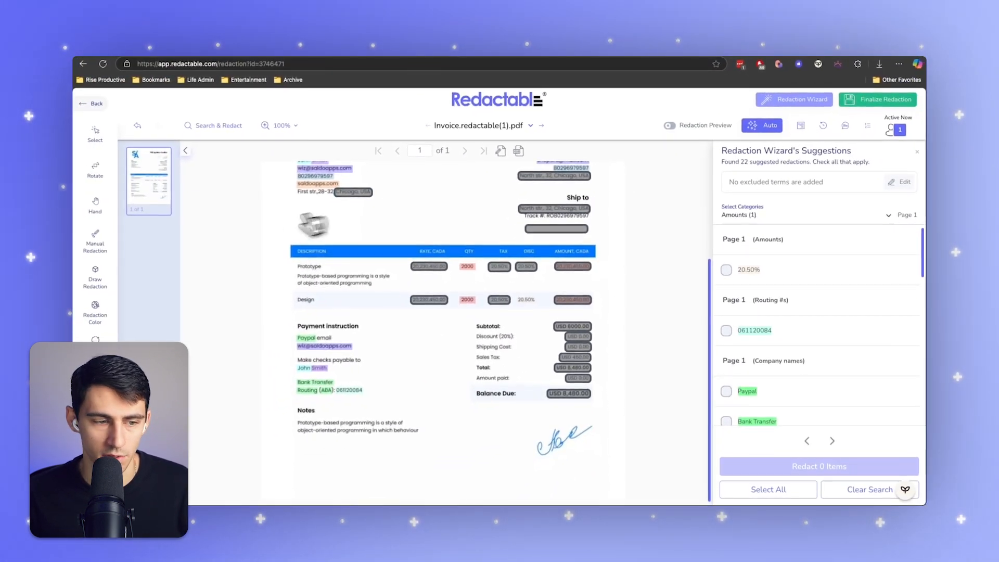
{"action": "left_click", "coordinate": [97, 242]}
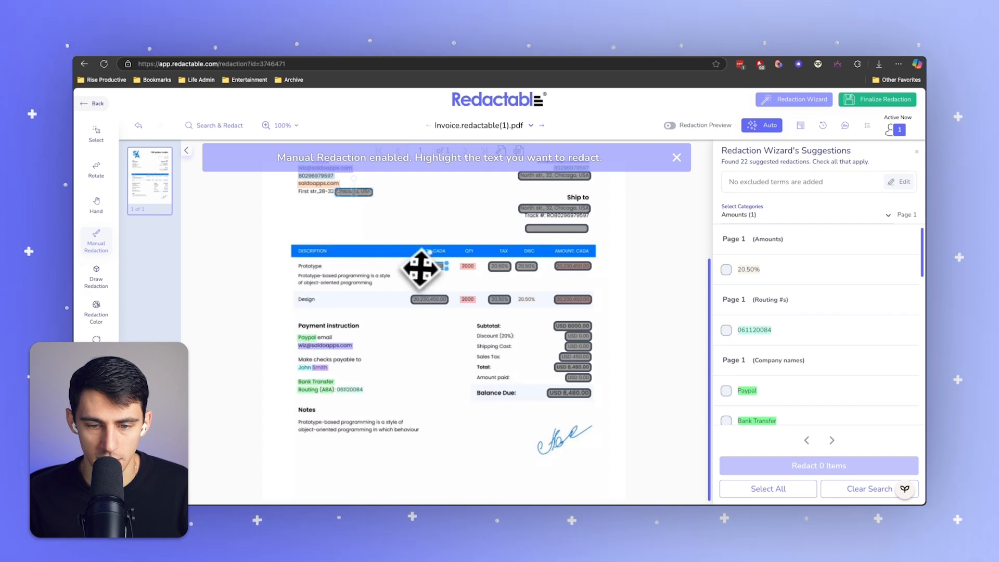
{"action": "left_click", "coordinate": [97, 278]}
{"action": "scroll", "coordinate": [299, 229], "scroll_direction": "up", "scroll_amount": 1}
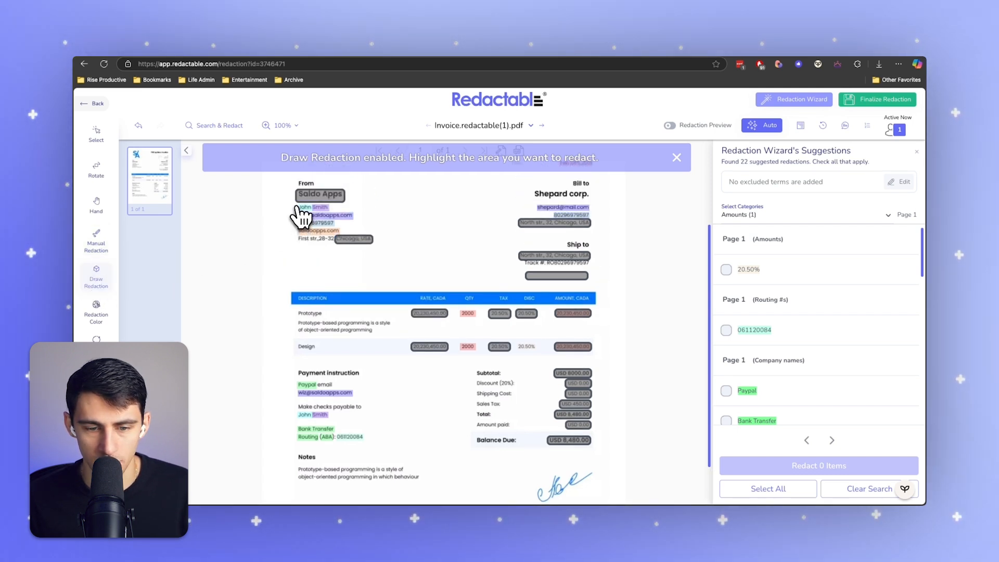
{"action": "scroll", "coordinate": [388, 283], "scroll_direction": "down", "scroll_amount": 1}
{"action": "left_click_drag", "start_coordinate": [412, 298], "coordinate": [446, 305]}
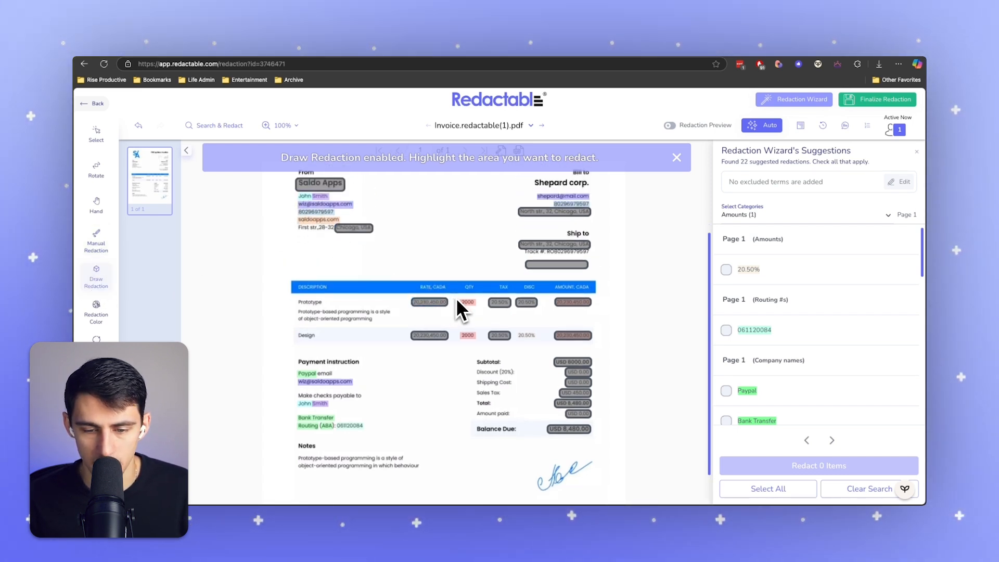
{"action": "mouse_move", "coordinate": [482, 326]}
{"action": "left_mouse_down"}
{"action": "mouse_move", "coordinate": [454, 341]}
{"action": "mouse_move", "coordinate": [595, 458]}
{"action": "mouse_move", "coordinate": [606, 440]}
{"action": "left_mouse_up"}
Step: Draw a redaction area over the Ship to address and tracking number lines and select it
{"action": "scroll", "coordinate": [572, 364], "scroll_direction": "up", "scroll_amount": 2}
{"action": "left_click_drag", "start_coordinate": [590, 306], "coordinate": [516, 323]}
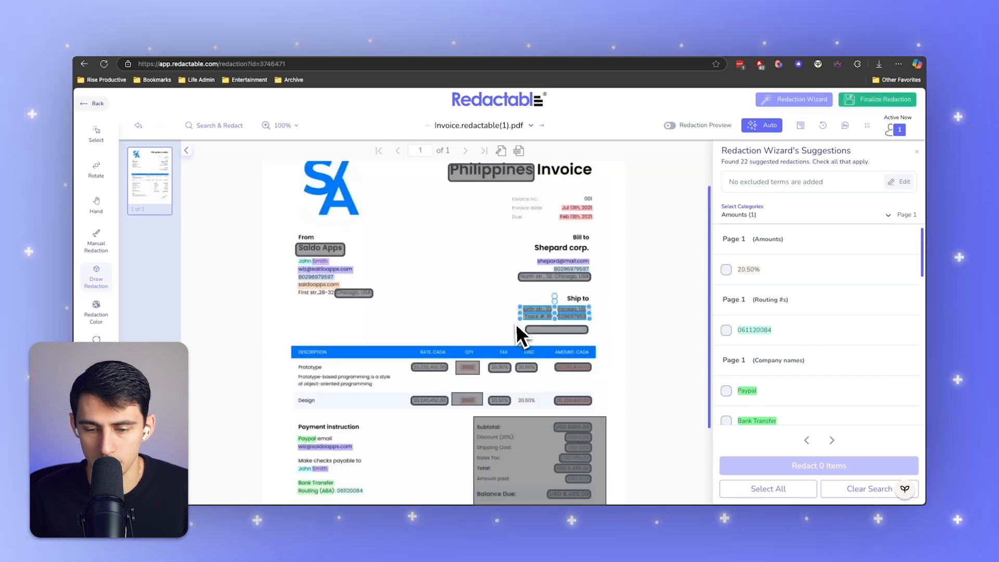
{"action": "left_click", "coordinate": [558, 317]}
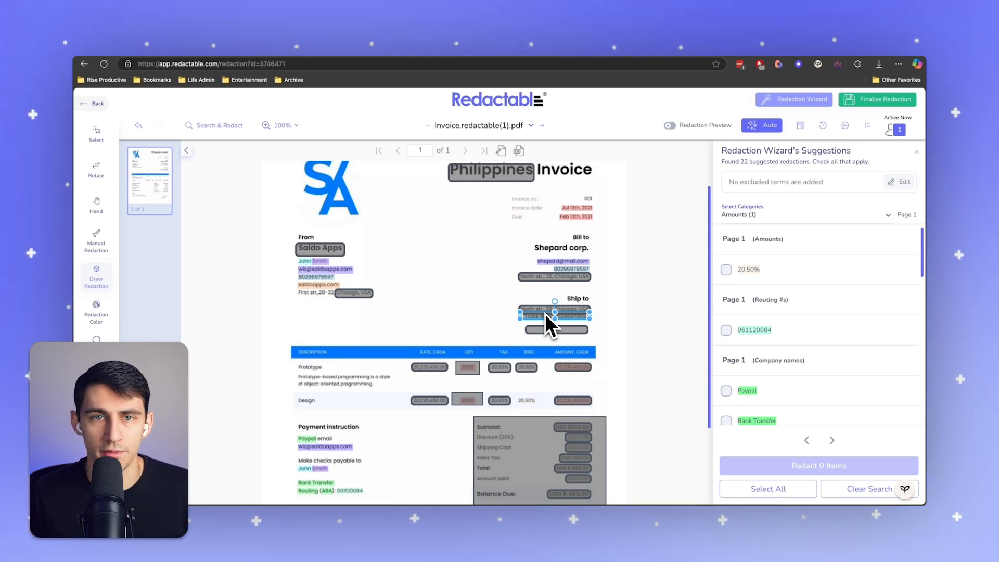
Step: Check the marked redactions on the invoice, finalize the redaction, and review the downloaded Invoice.redactable(1).redactable.pdf in the PDF viewer
{"action": "scroll", "coordinate": [536, 268], "scroll_direction": "down", "scroll_amount": 3}
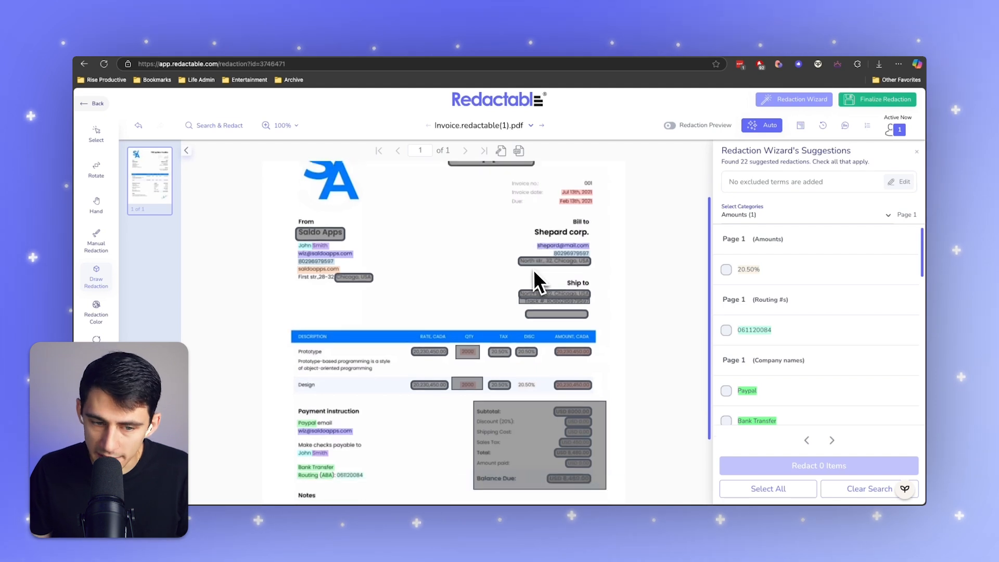
{"action": "scroll", "coordinate": [532, 270], "scroll_direction": "up", "scroll_amount": 4}
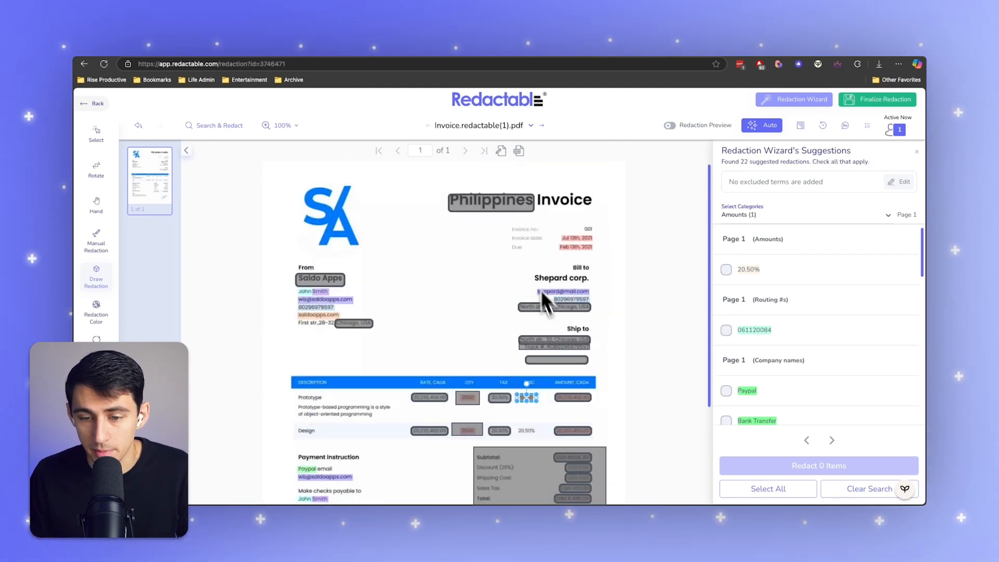
{"action": "left_click", "coordinate": [569, 362]}
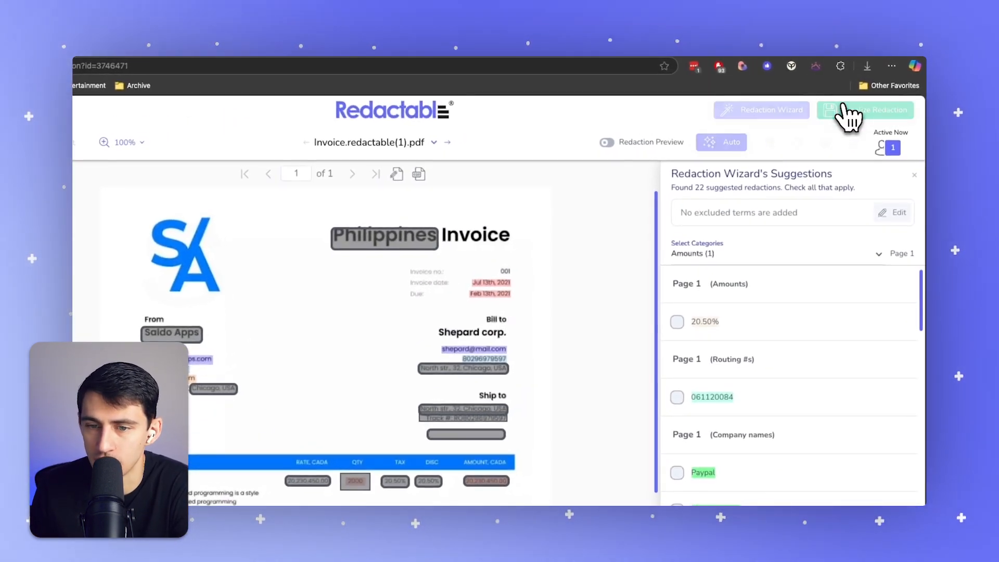
{"action": "left_click", "coordinate": [845, 110]}
{"action": "left_click", "coordinate": [336, 472]}
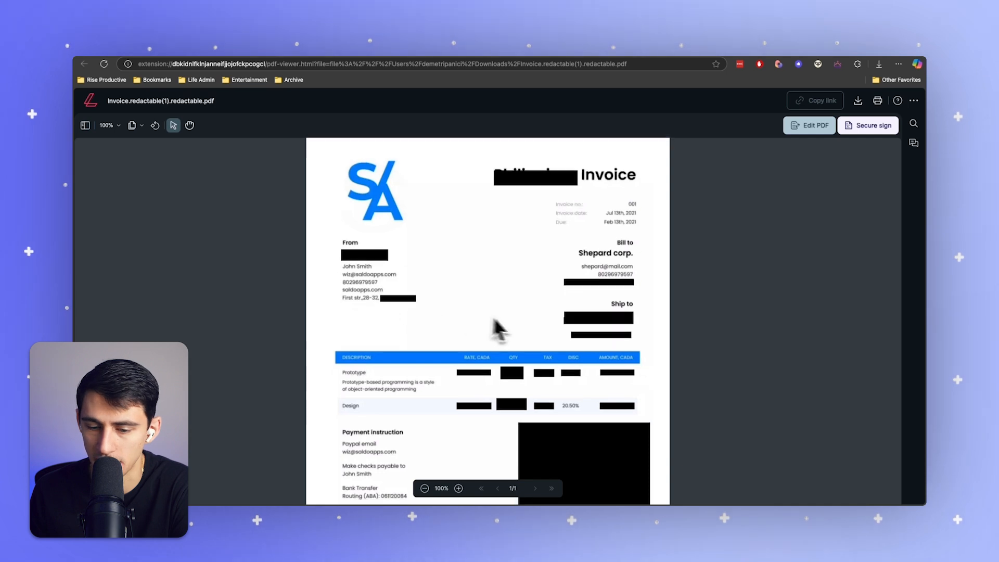
{"action": "scroll", "coordinate": [493, 325], "scroll_direction": "down", "scroll_amount": 3}
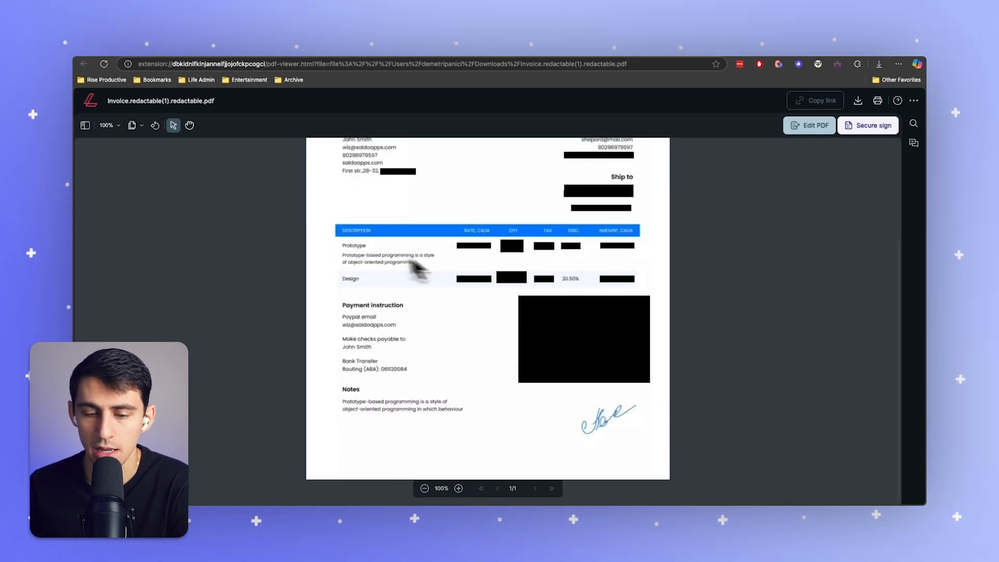
{"action": "scroll", "coordinate": [576, 323], "scroll_direction": "up", "scroll_amount": 3}
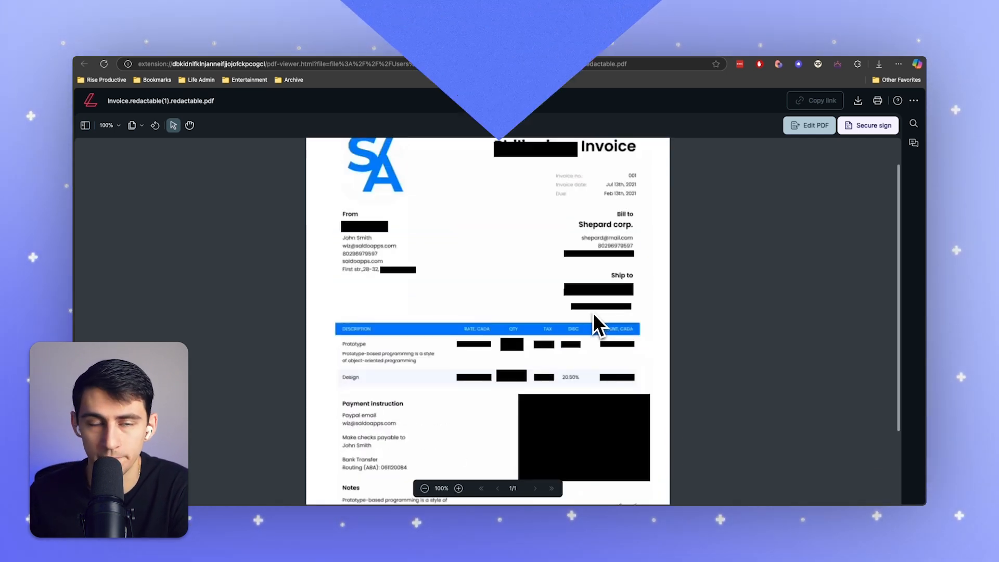